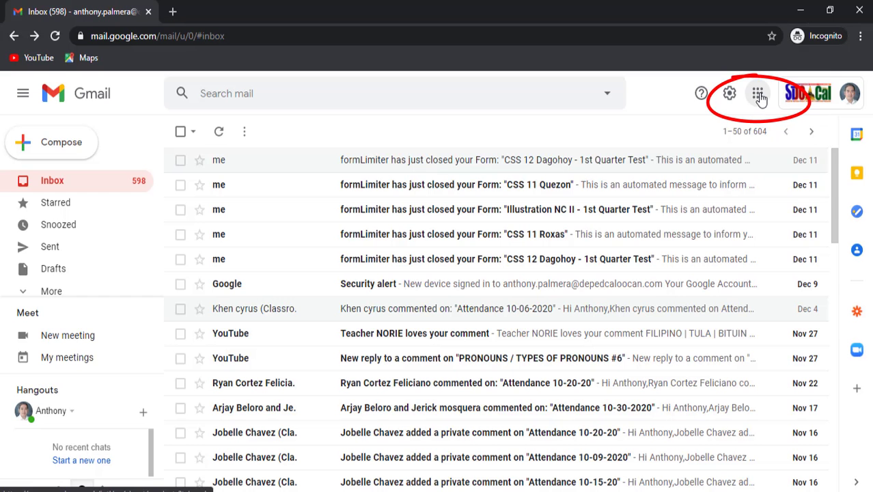
# Step: Go to Google Drive and create a folder named "Module Outputs for Grade 12 Section Dagohoy" in My Drive
pyautogui.click(757, 94)
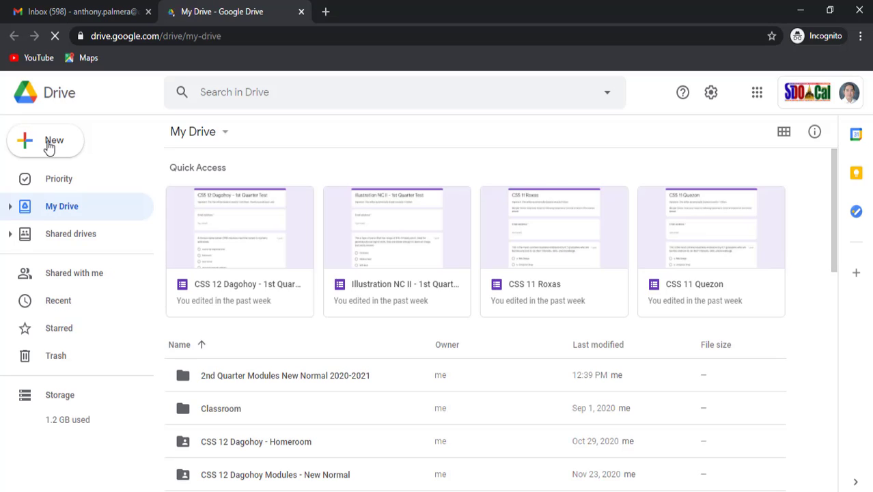
pyautogui.click(49, 147)
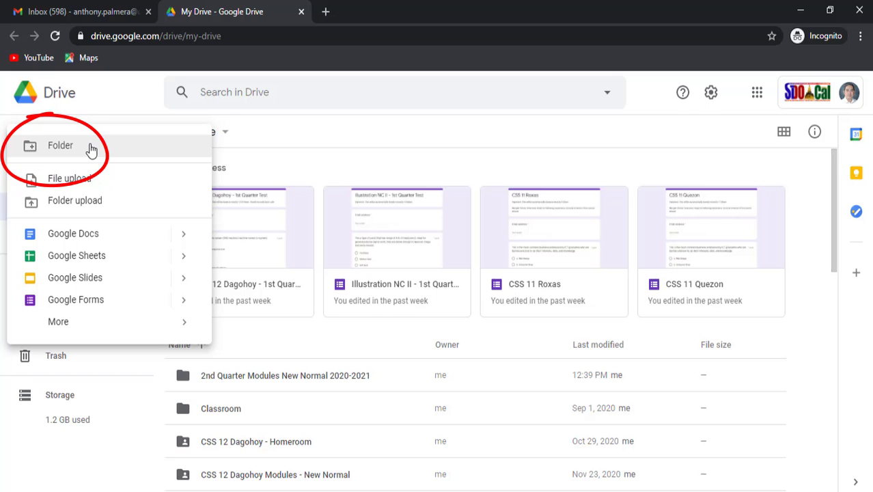
pyautogui.click(88, 146)
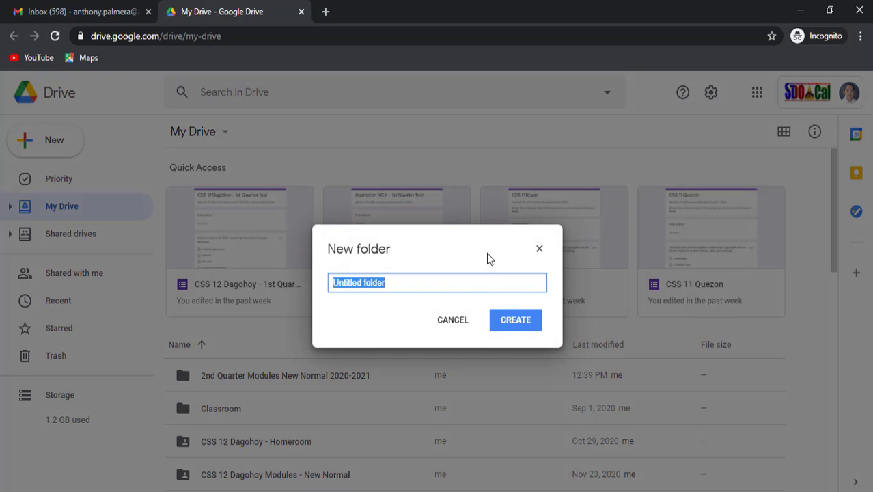
pyautogui.write('M')
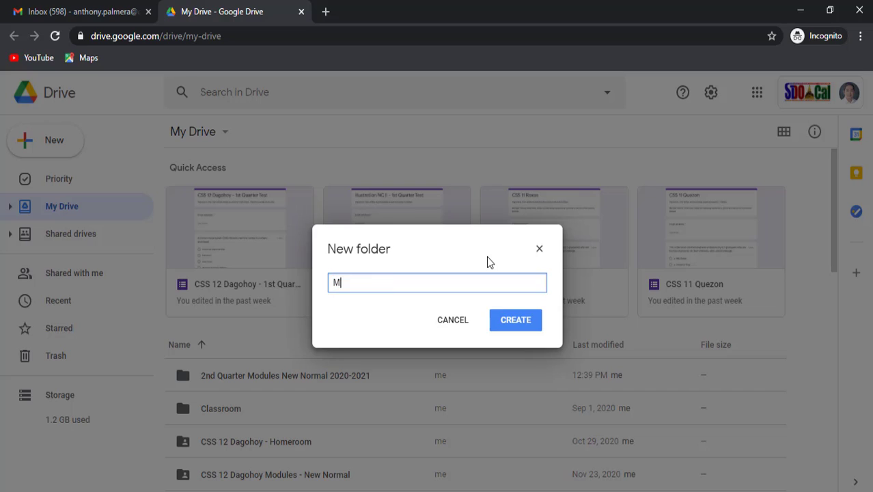
pyautogui.write('odule Outputs for G')
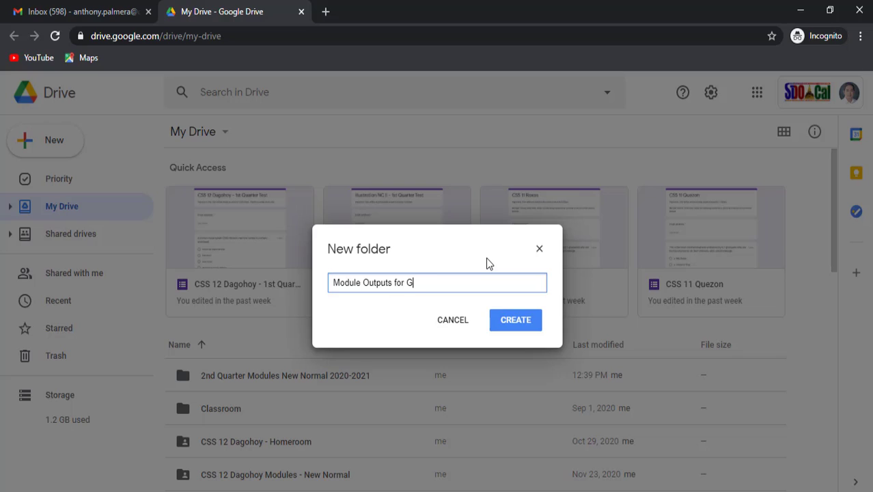
pyautogui.write('rad')
pyautogui.write('e 11')
pyautogui.write(' Sect')
pyautogui.write('Da')
pyautogui.write('gohoy')
pyautogui.click(517, 323)
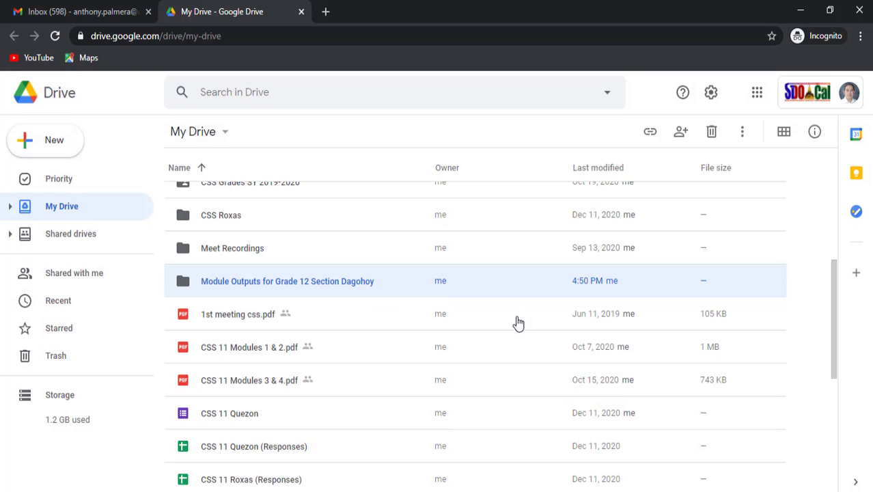
# Step: Open the new Module Outputs for Grade 12 Section Dagohoy folder
pyautogui.scroll(2, 517, 340)
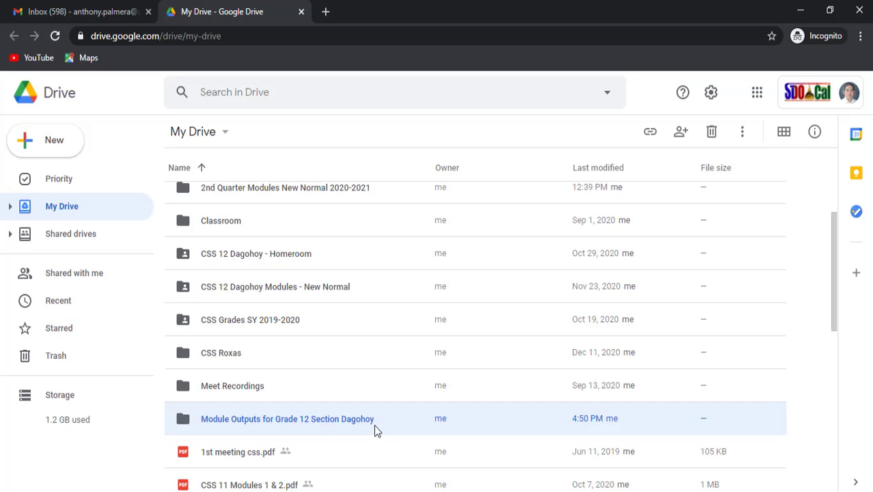
pyautogui.scroll(-1, 357, 421)
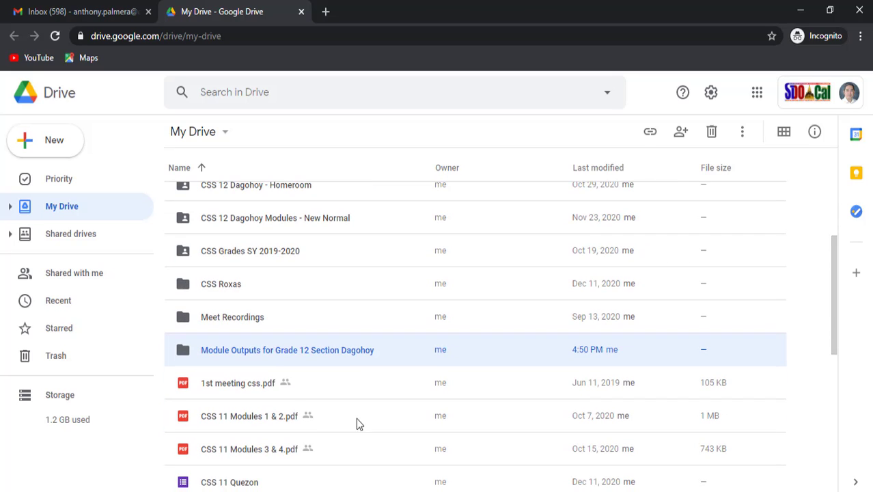
pyautogui.doubleClick(323, 353)
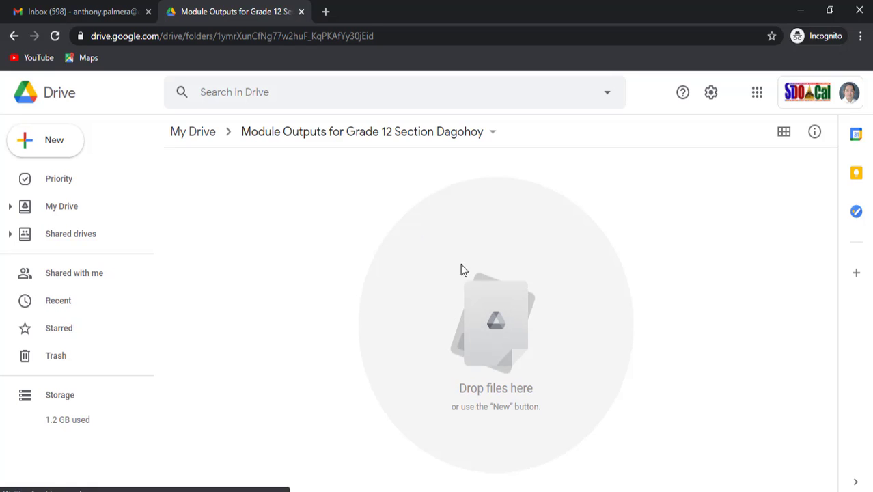
# Step: Share the folder with anyone with the link as Editor and copy its link
pyautogui.click(491, 134)
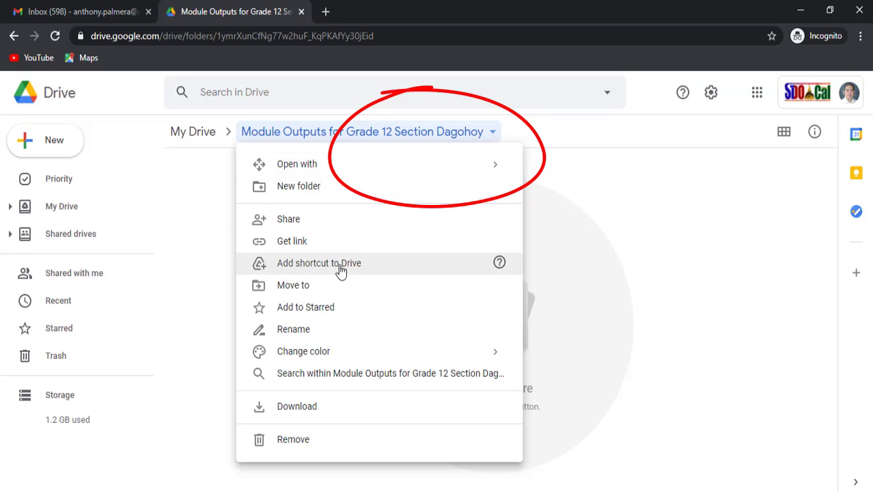
pyautogui.click(292, 241)
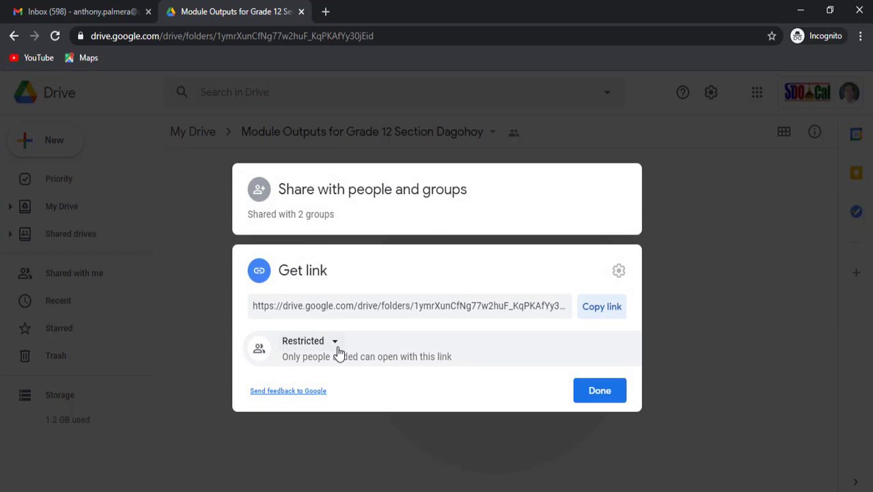
pyautogui.click(334, 341)
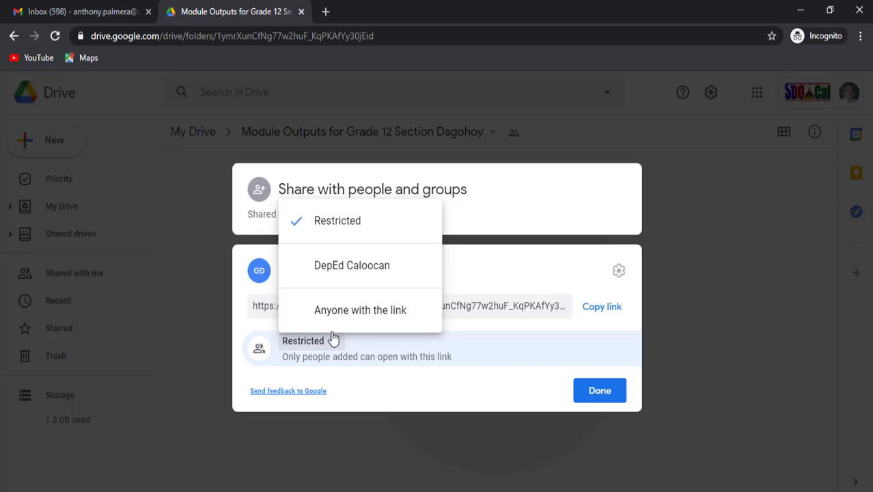
pyautogui.click(374, 314)
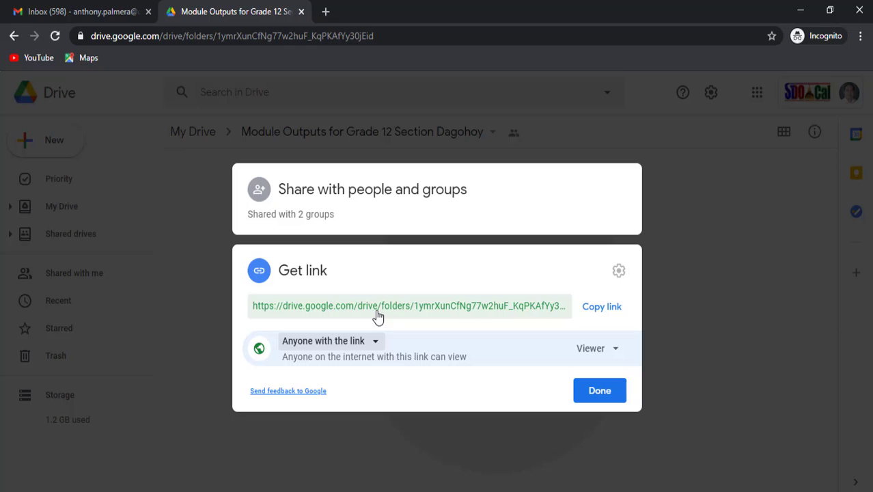
pyautogui.click(615, 352)
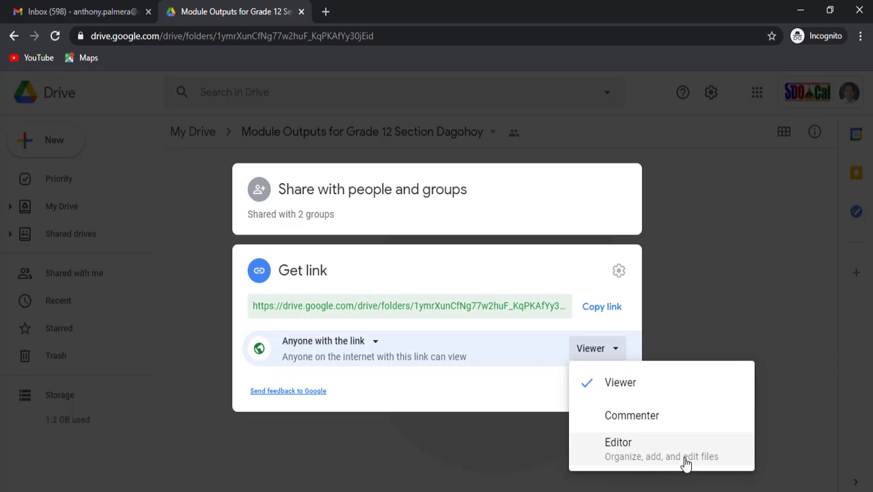
pyautogui.click(628, 448)
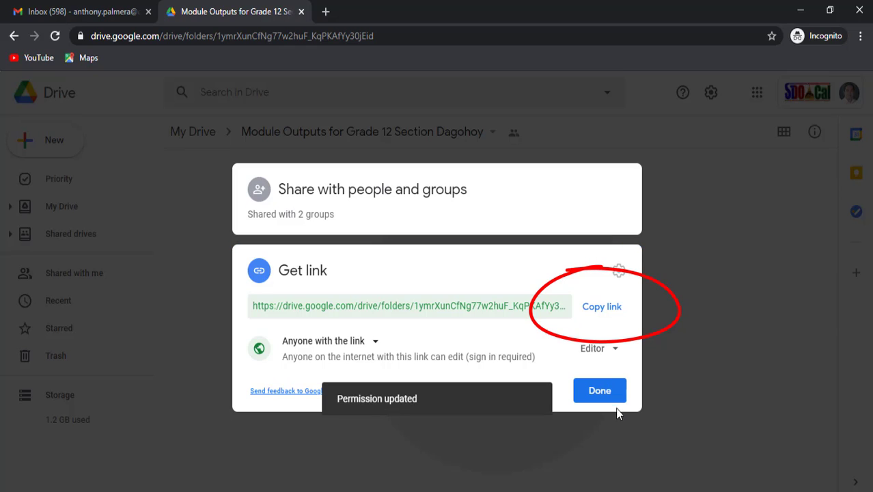
pyautogui.click(601, 312)
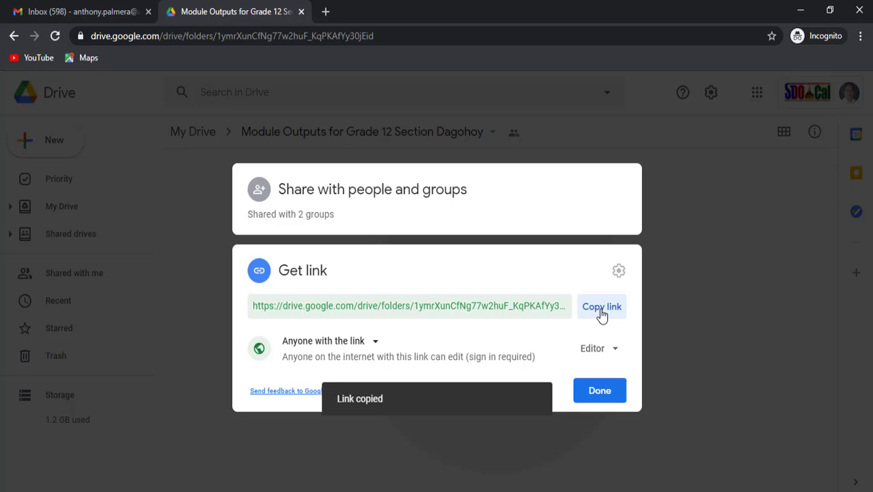
pyautogui.click(599, 390)
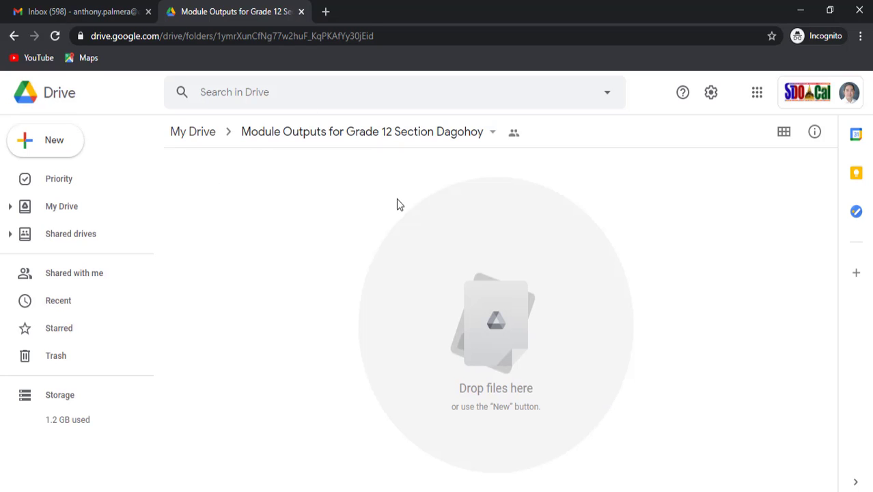
# Step: Switch to Google Classroom and open the CSS III - Grade 12 Dagohoy class stream
pyautogui.click(756, 96)
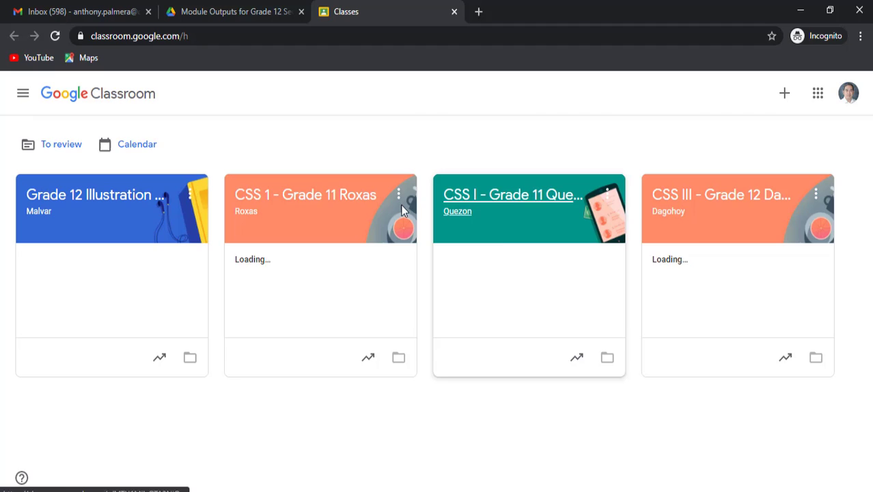
pyautogui.click(721, 200)
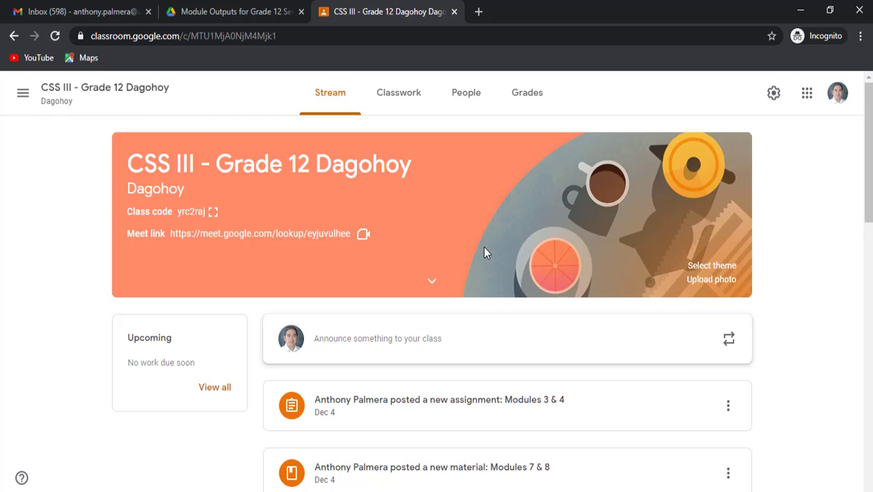
pyautogui.scroll(-1, 483, 250)
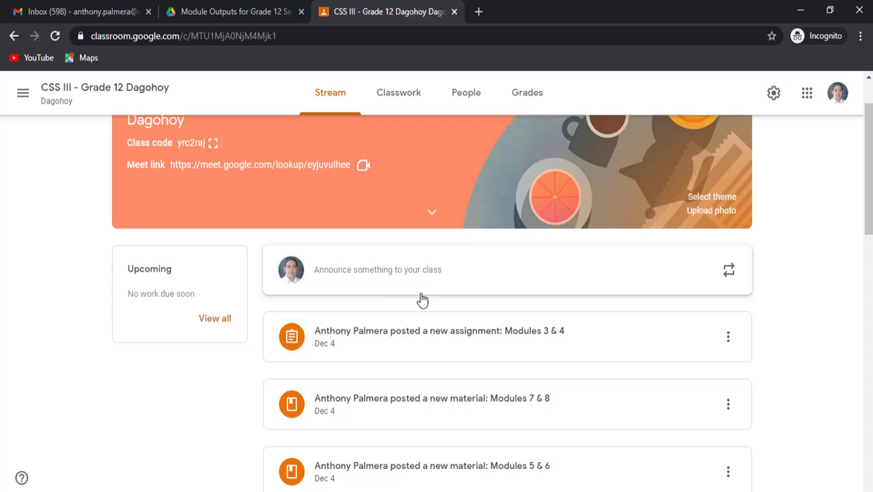
# Step: Post a class announcement reading "submit your module outputs here..." followed by the copied Drive folder link
pyautogui.click(372, 274)
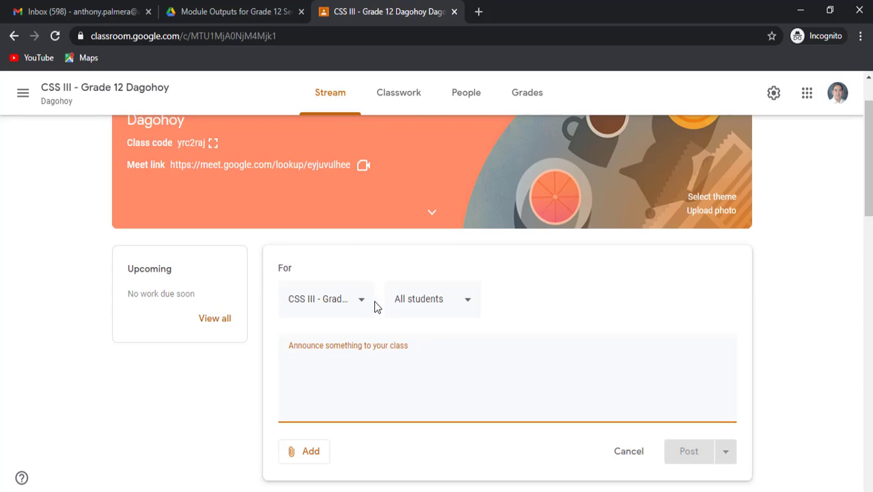
pyautogui.write('su')
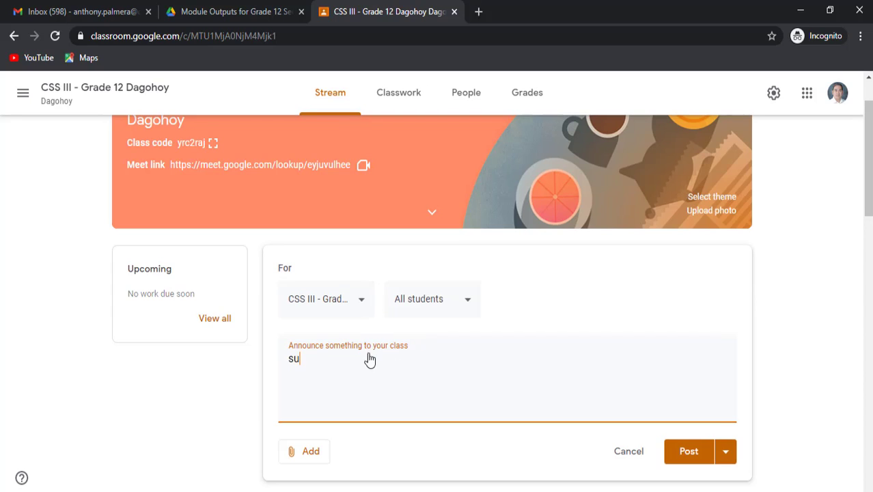
pyautogui.write('bmit your modules')
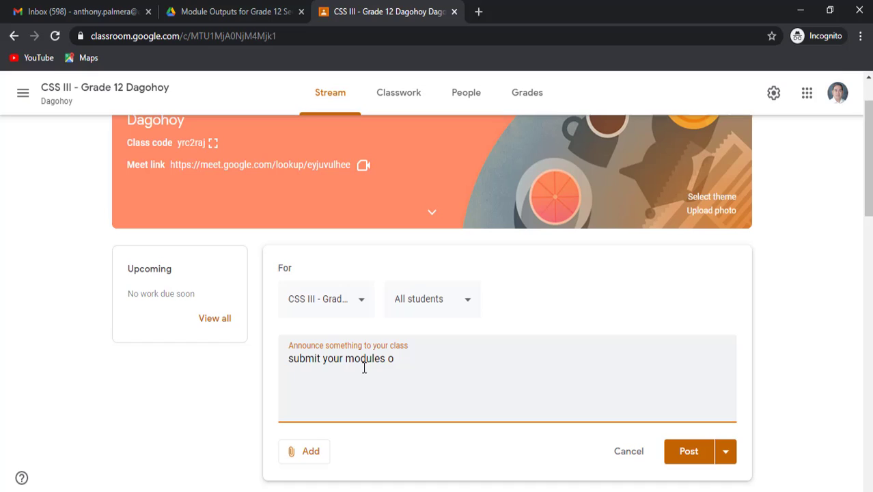
pyautogui.write(' o')
pyautogui.press('BackSpace')
pyautogui.write('outputs here...')
pyautogui.rightClick(477, 359)
pyautogui.click(515, 250)
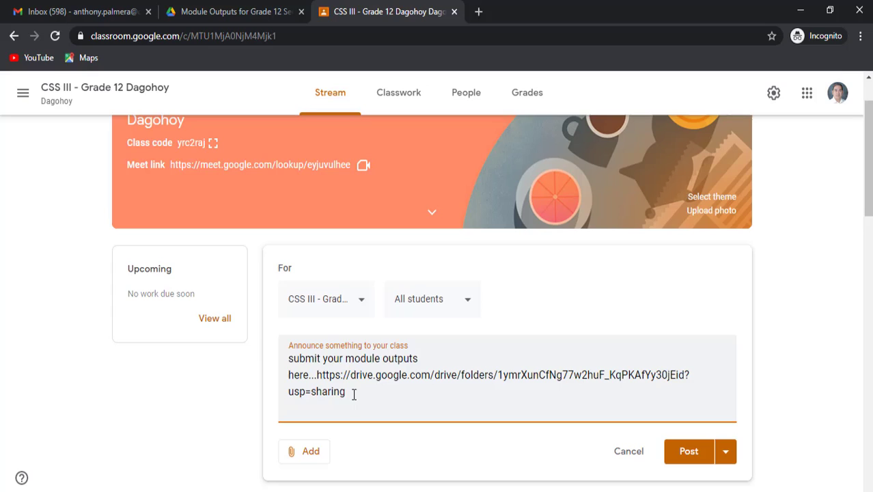
pyautogui.click(688, 451)
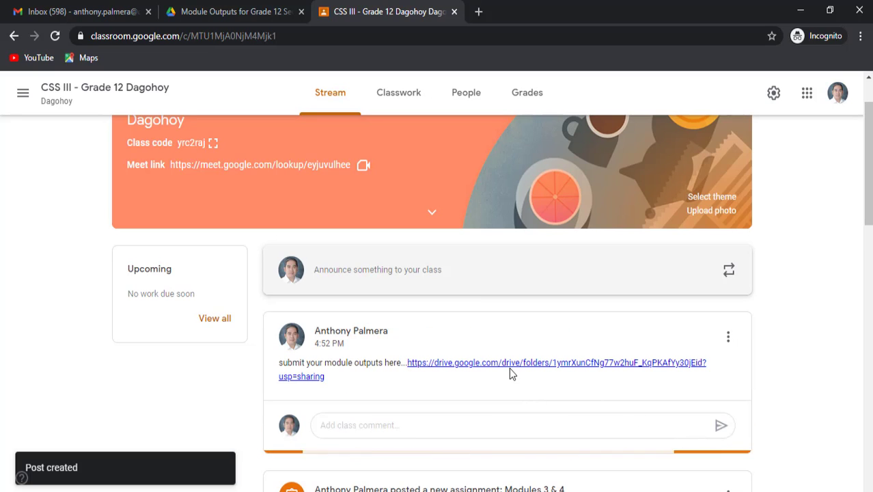
# Step: Switch to Facebook, start a new Messenger message, search for "css dagohoy" and open the Grade 12 CSS - Dagohoy group chat
pyautogui.hotkey('alt', 'Tab')
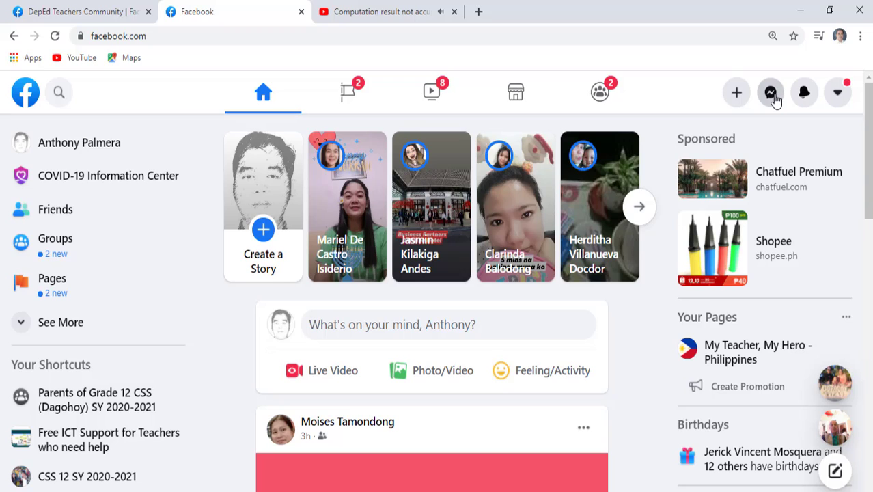
pyautogui.click(772, 96)
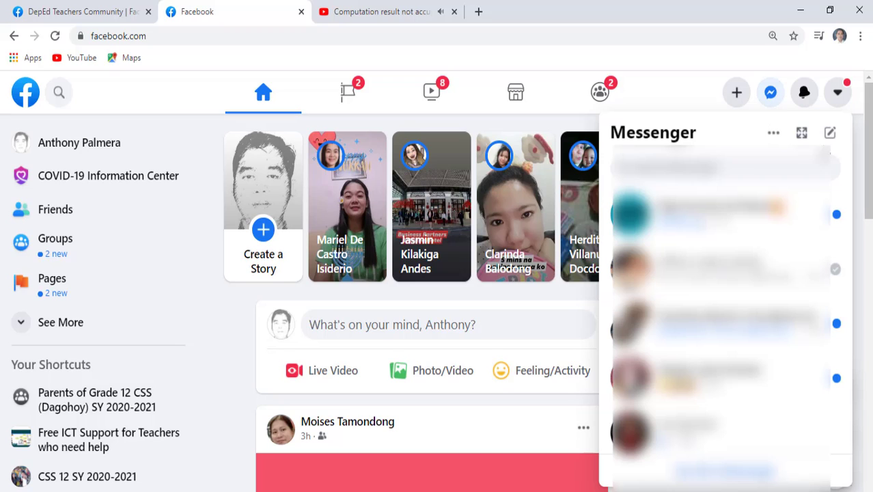
pyautogui.click(830, 135)
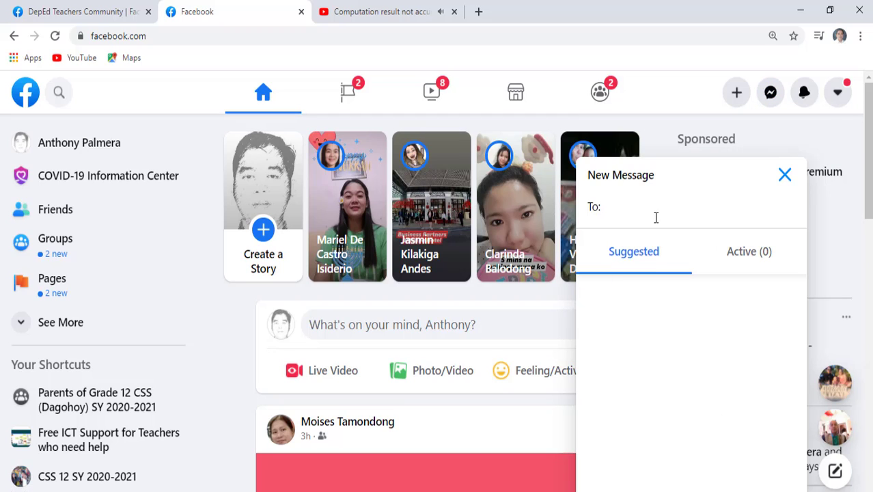
pyautogui.write('css dag')
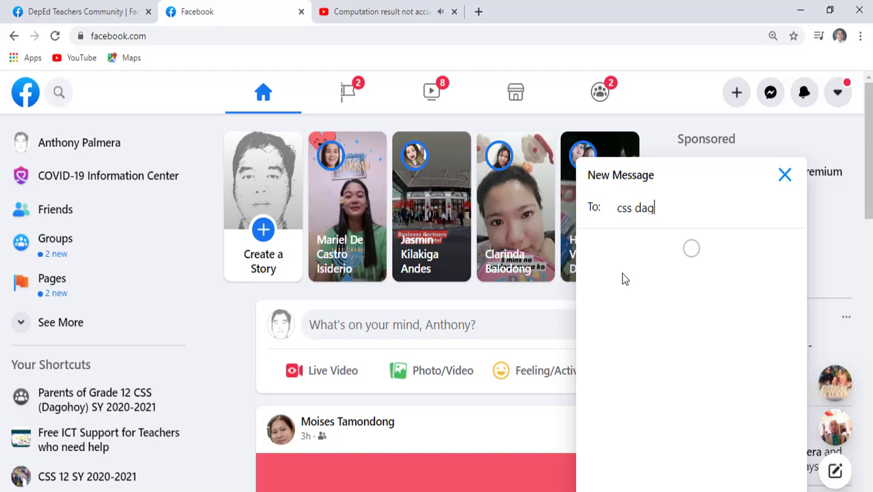
pyautogui.write('ohoy')
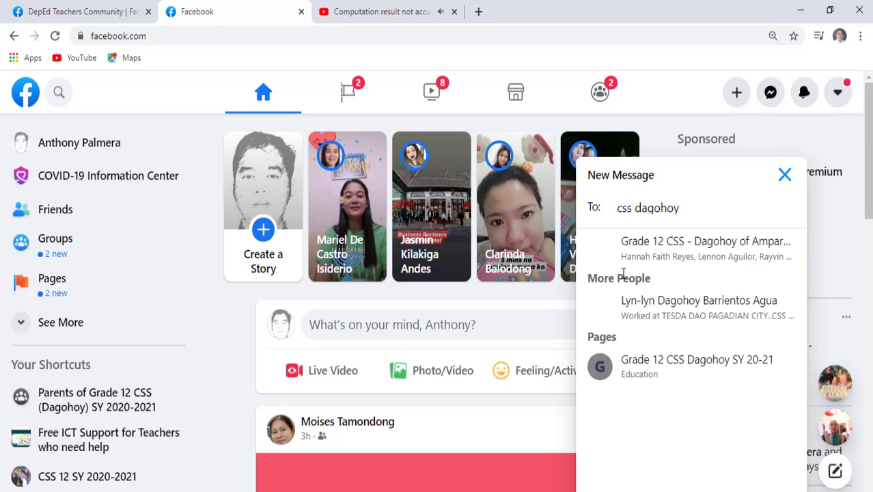
pyautogui.click(743, 247)
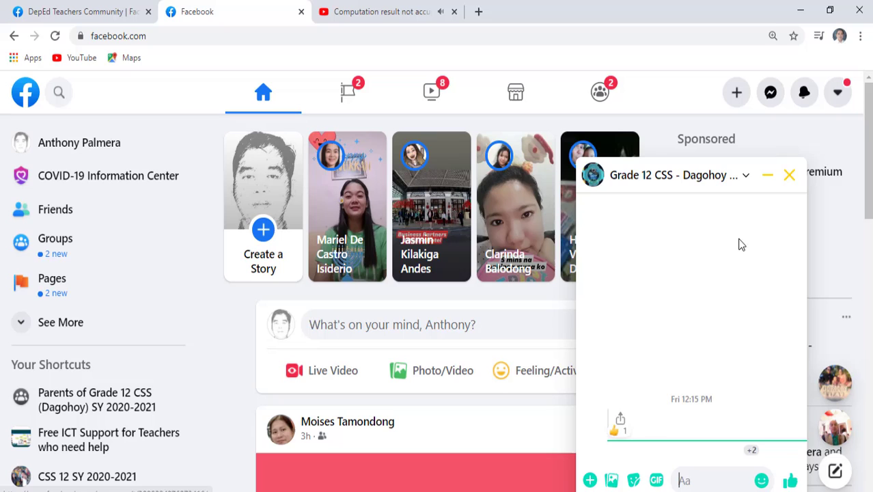
# Step: Send the copied Drive folder link to the Grade 12 CSS - Dagohoy group chat
pyautogui.rightClick(701, 480)
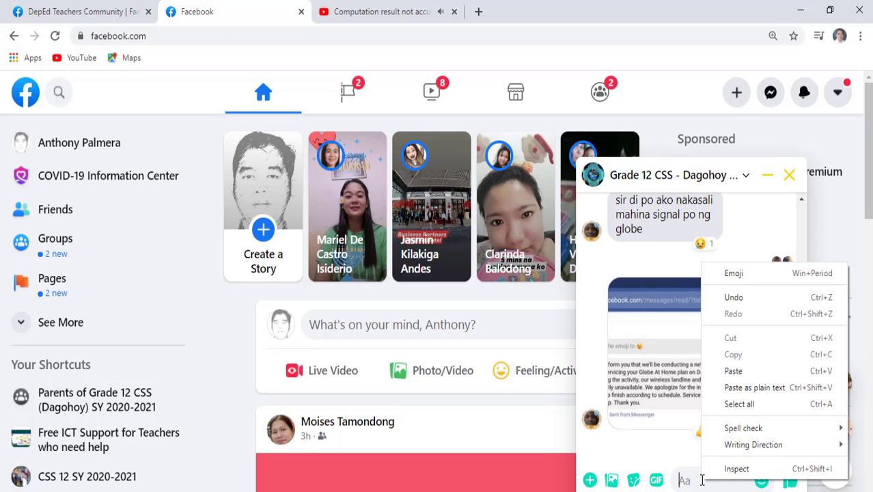
pyautogui.click(733, 371)
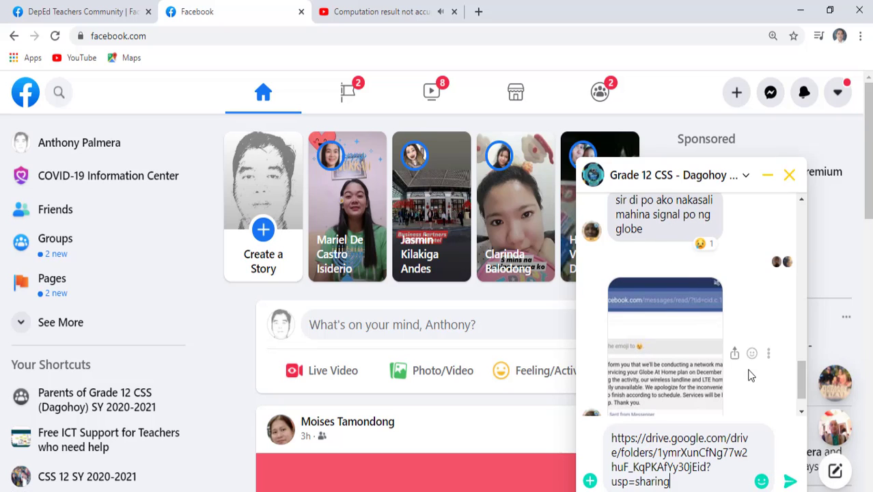
pyautogui.click(791, 482)
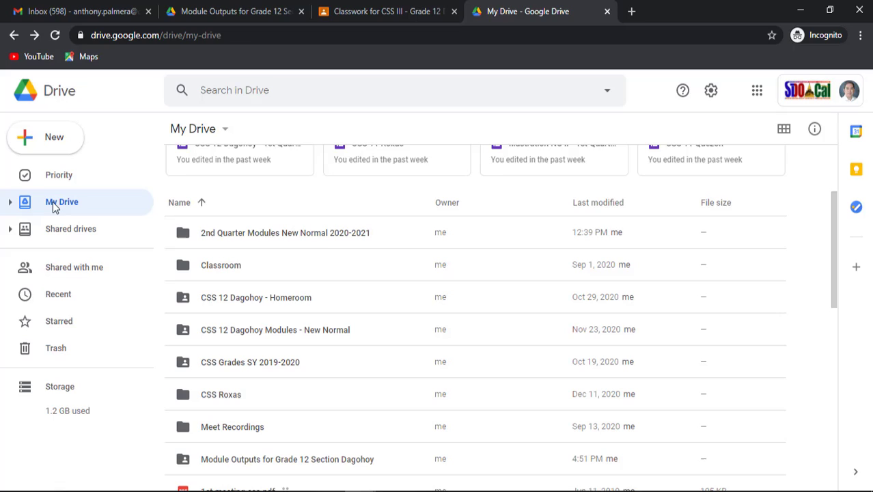
# Step: Back in Google Drive, open the CSS 12 Dagohoy - Homeroom folder and view the files in one student's subfolder
pyautogui.doubleClick(286, 299)
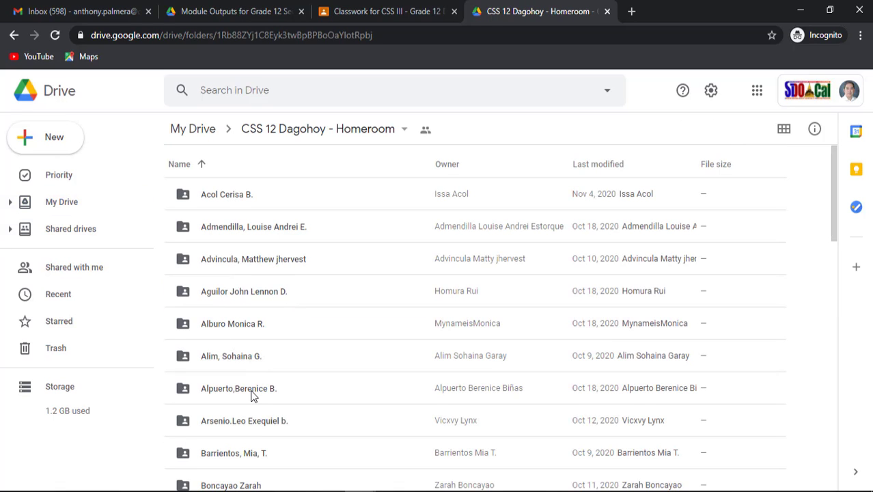
pyautogui.click(252, 395)
pyautogui.doubleClick(252, 394)
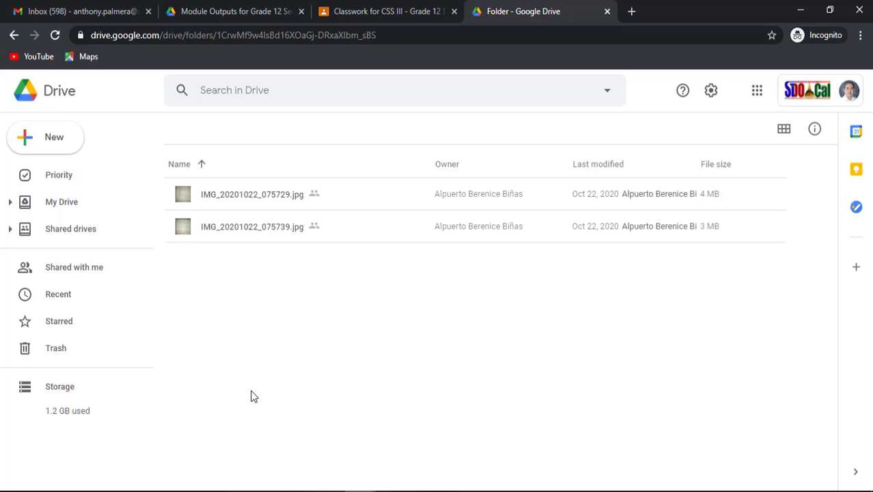